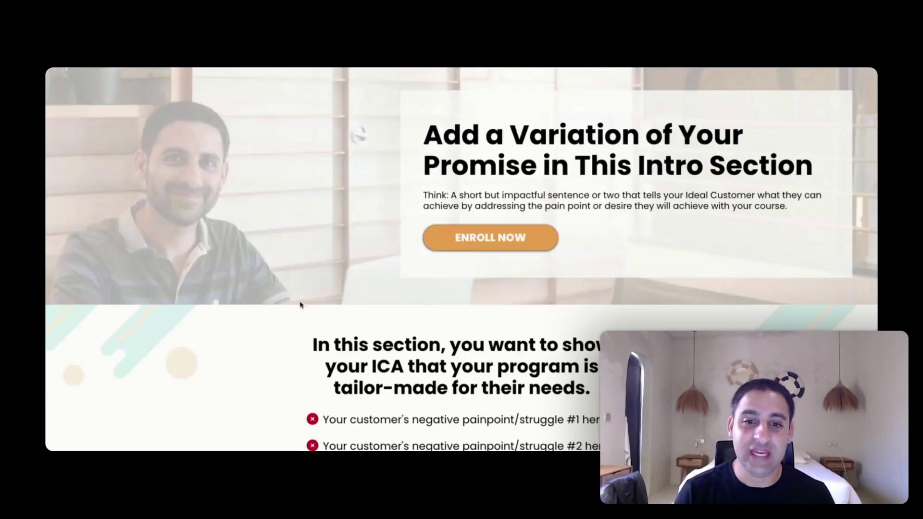
Scroll down through the full Amy Porterfield sales page template preview
{"action": "scroll", "coordinate": [299, 305], "scroll_direction": "down", "scroll_amount": 5}
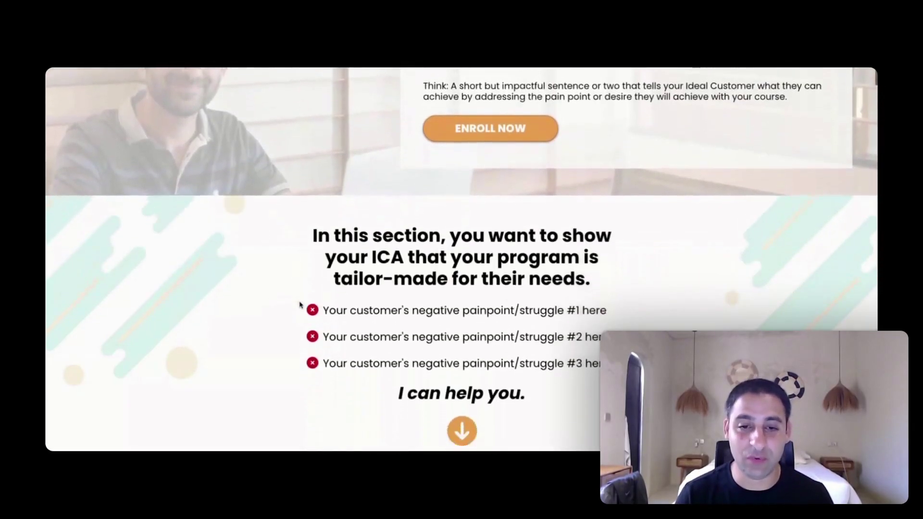
{"action": "scroll", "coordinate": [300, 304], "scroll_direction": "down", "scroll_amount": 10}
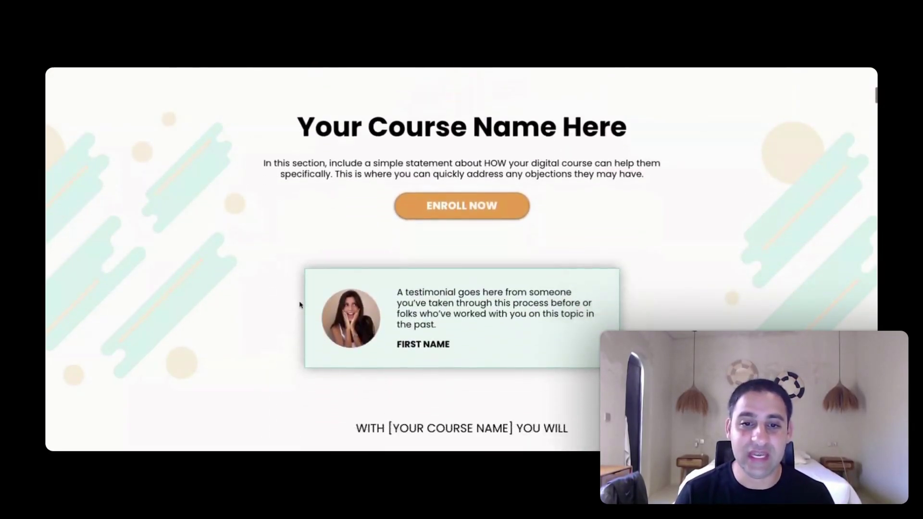
{"action": "scroll", "coordinate": [299, 304], "scroll_direction": "down", "scroll_amount": 12}
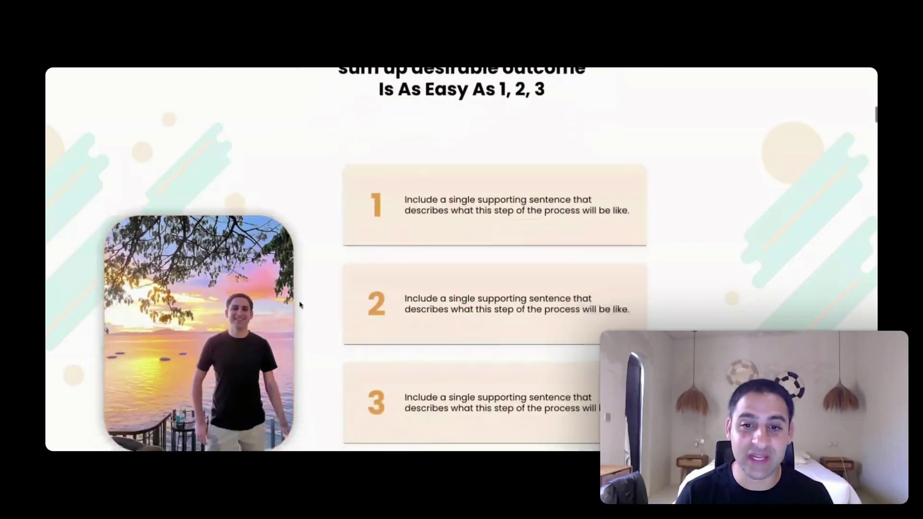
{"action": "scroll", "coordinate": [299, 304], "scroll_direction": "down", "scroll_amount": 20}
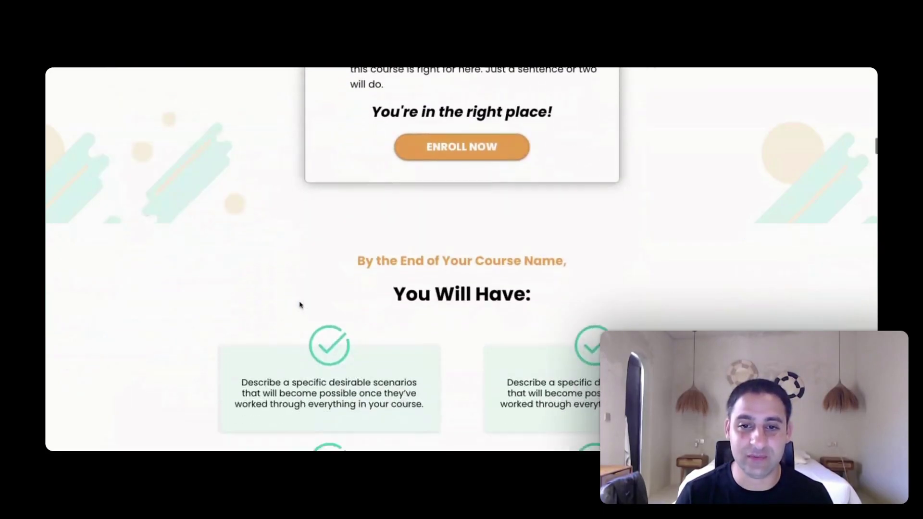
{"action": "scroll", "coordinate": [299, 302], "scroll_direction": "down", "scroll_amount": 20}
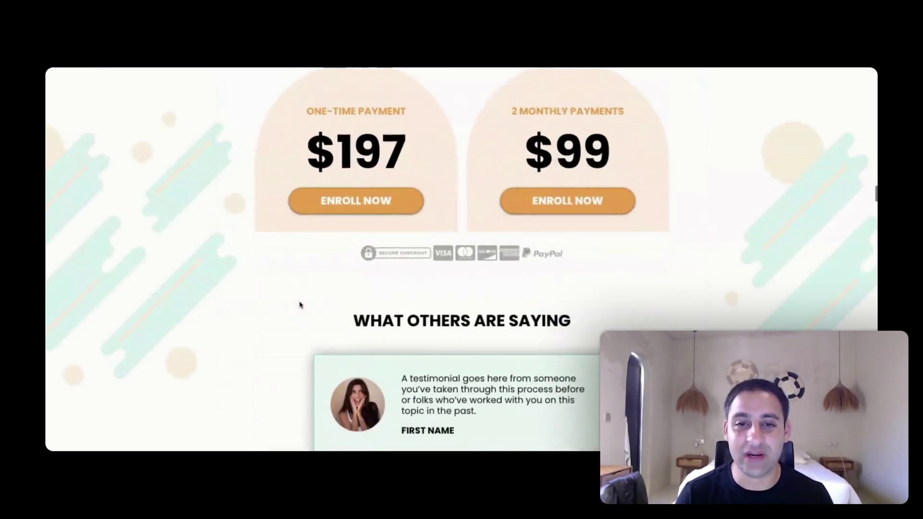
{"action": "scroll", "coordinate": [300, 304], "scroll_direction": "down", "scroll_amount": 20}
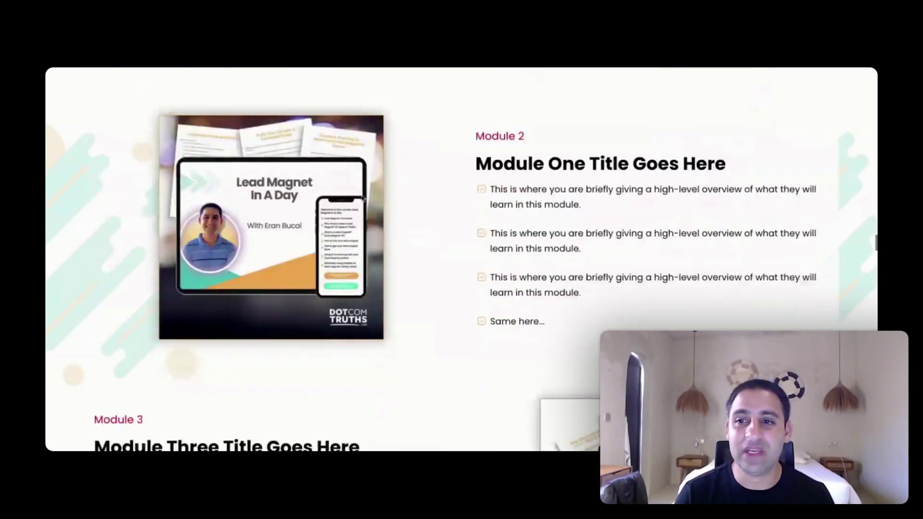
{"action": "scroll", "coordinate": [362, 198], "scroll_direction": "down", "scroll_amount": 10}
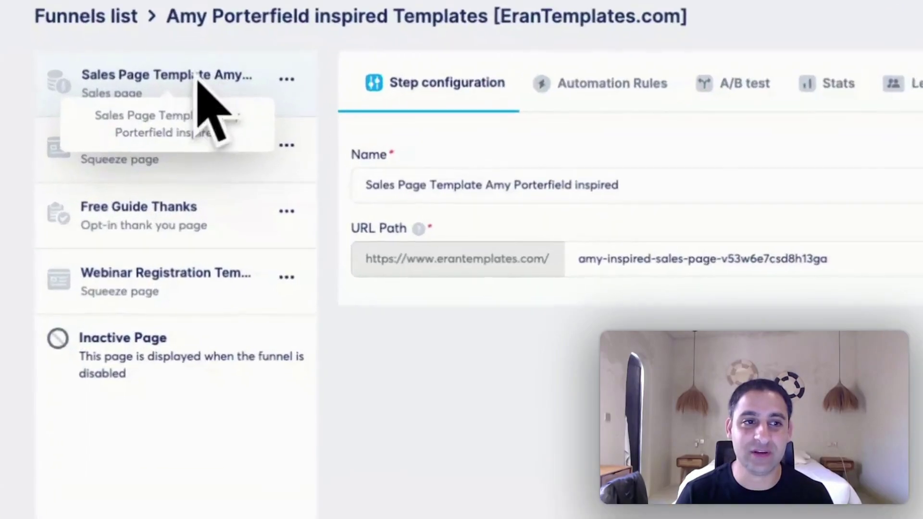
Duplicate the sales page step, creating 'Sales Page Template Amy Porterfield inspired (copy)'
{"action": "left_click", "coordinate": [286, 78]}
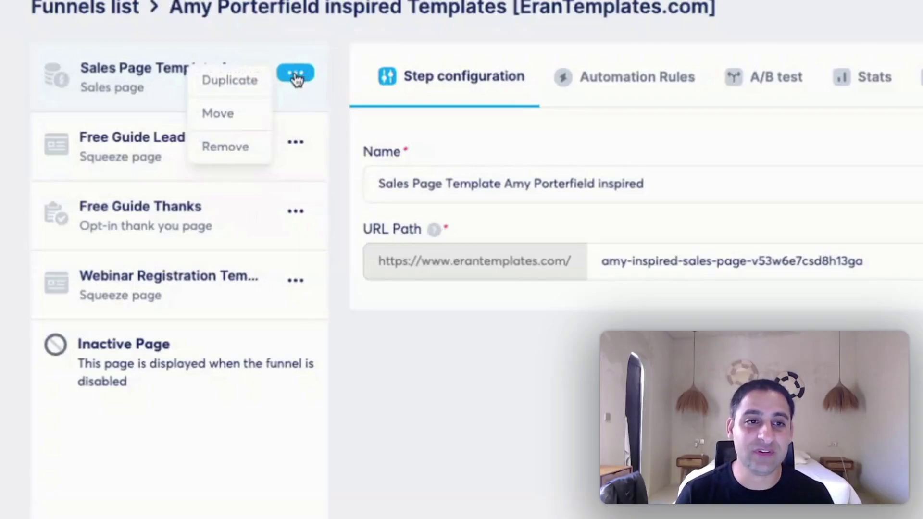
{"action": "left_click", "coordinate": [246, 87]}
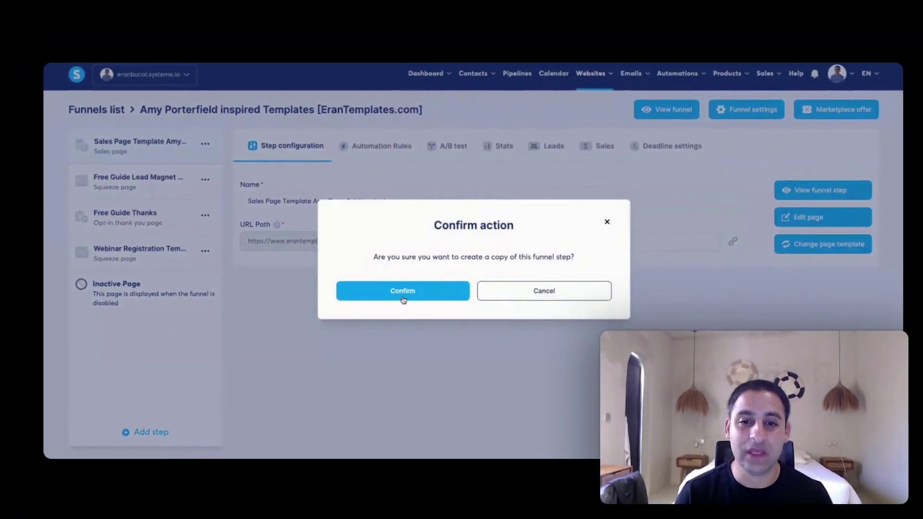
{"action": "left_click", "coordinate": [397, 291]}
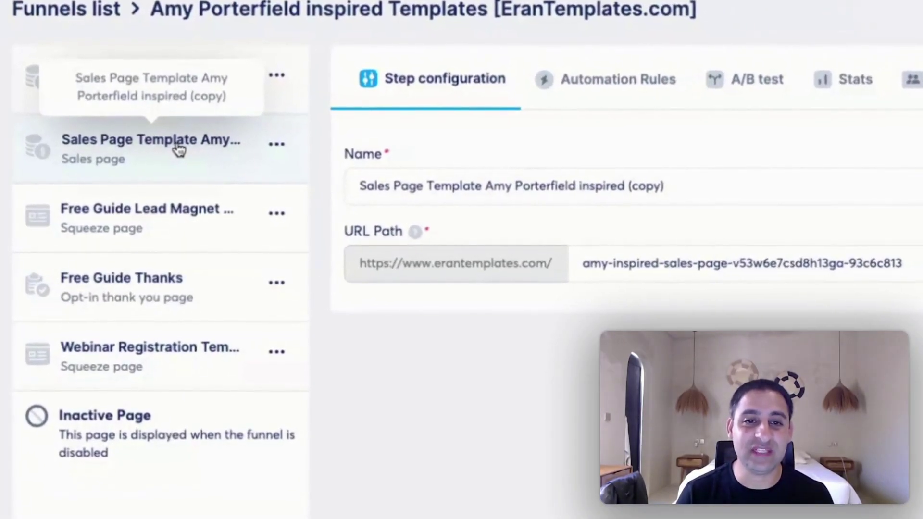
{"action": "left_click", "coordinate": [197, 93]}
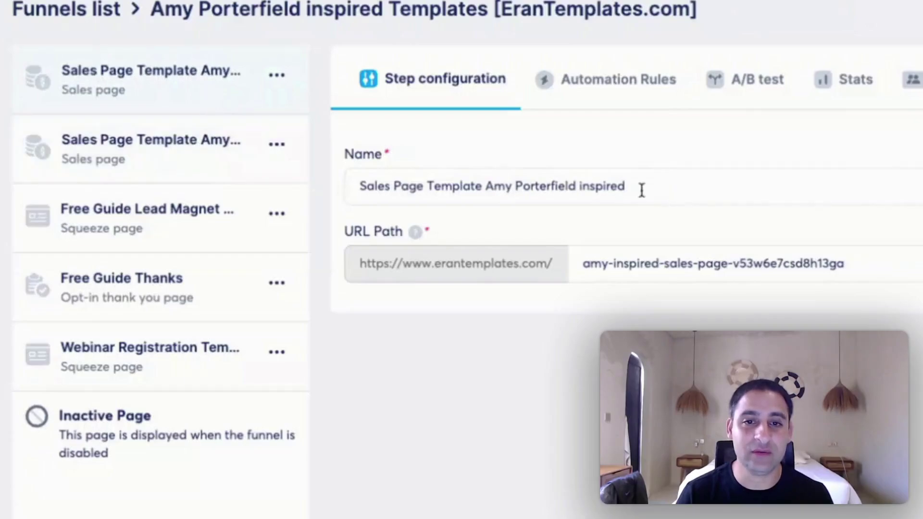
{"action": "left_click_drag", "start_coordinate": [359, 185], "coordinate": [638, 191]}
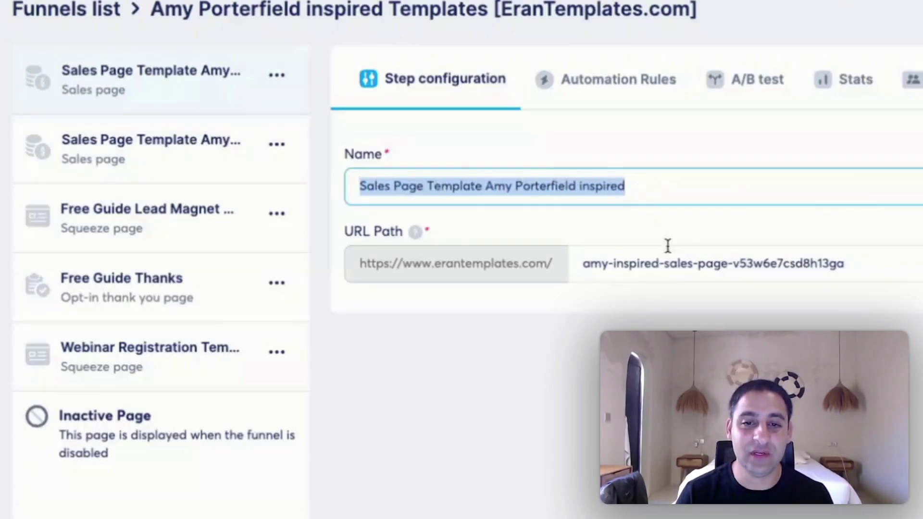
{"action": "left_click_drag", "start_coordinate": [578, 267], "coordinate": [857, 264]}
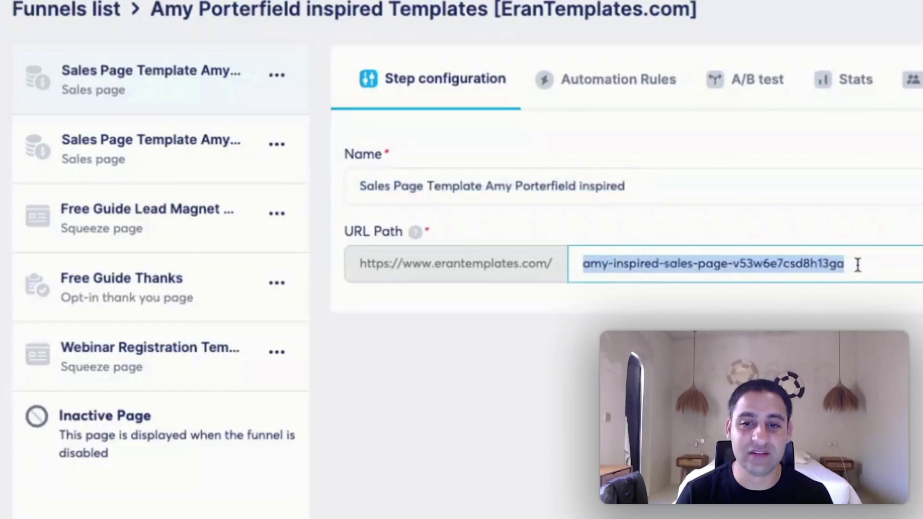
{"action": "left_click", "coordinate": [144, 150]}
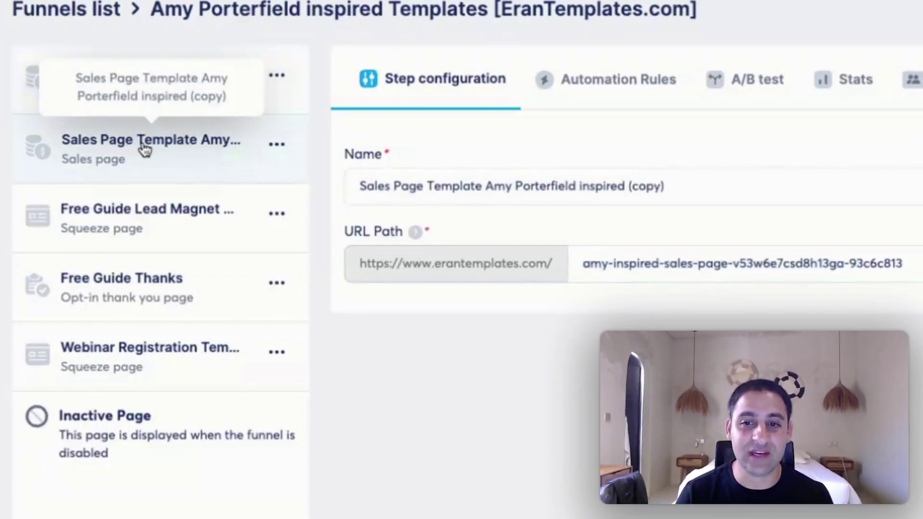
{"action": "left_click_drag", "start_coordinate": [631, 186], "coordinate": [677, 185]}
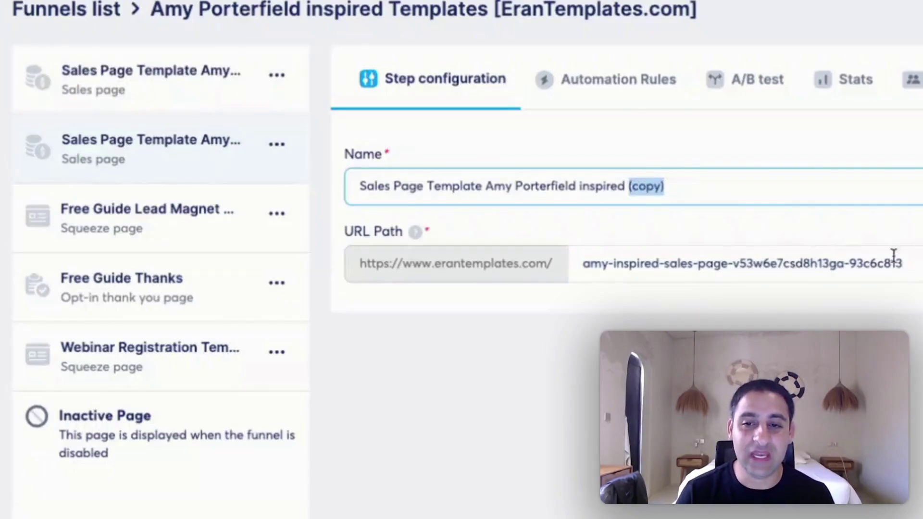
{"action": "left_click_drag", "start_coordinate": [844, 263], "coordinate": [912, 265]}
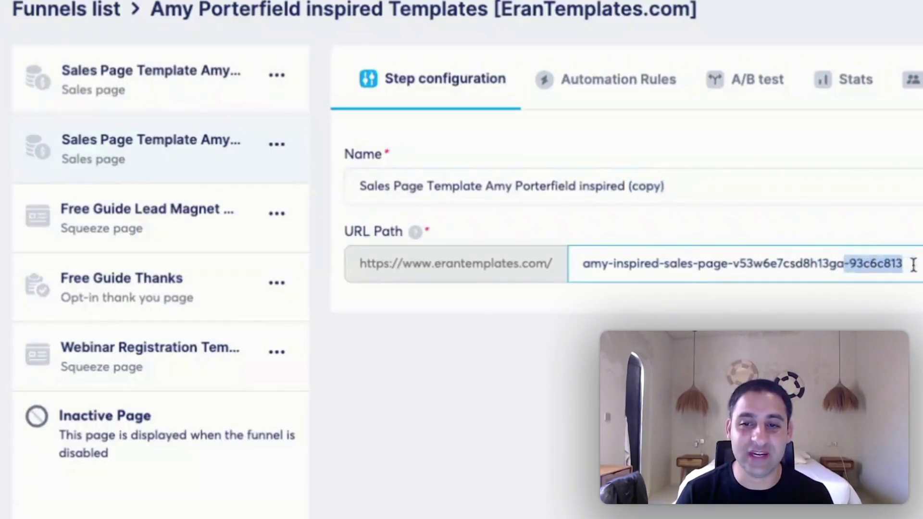
{"action": "left_click", "coordinate": [749, 312]}
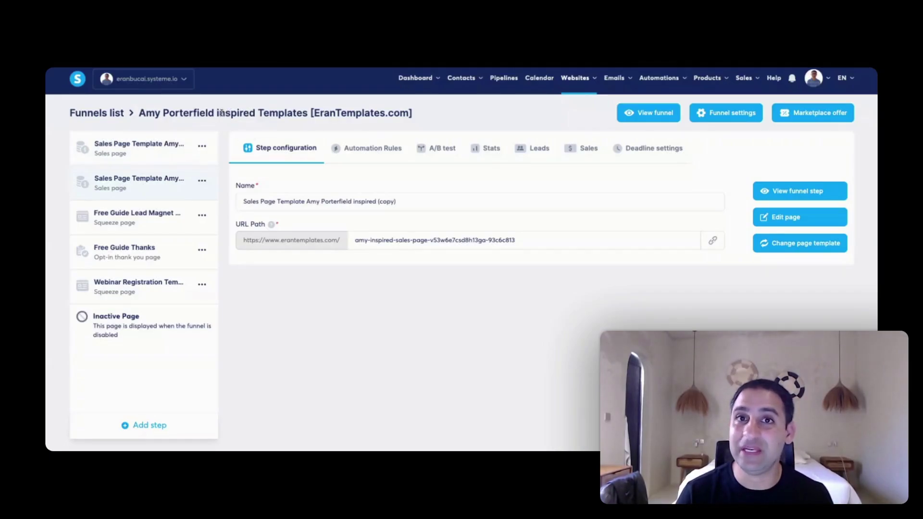
From the funnels list, start a new funnel named 'New Funnel I am building'
{"action": "left_click", "coordinate": [104, 116]}
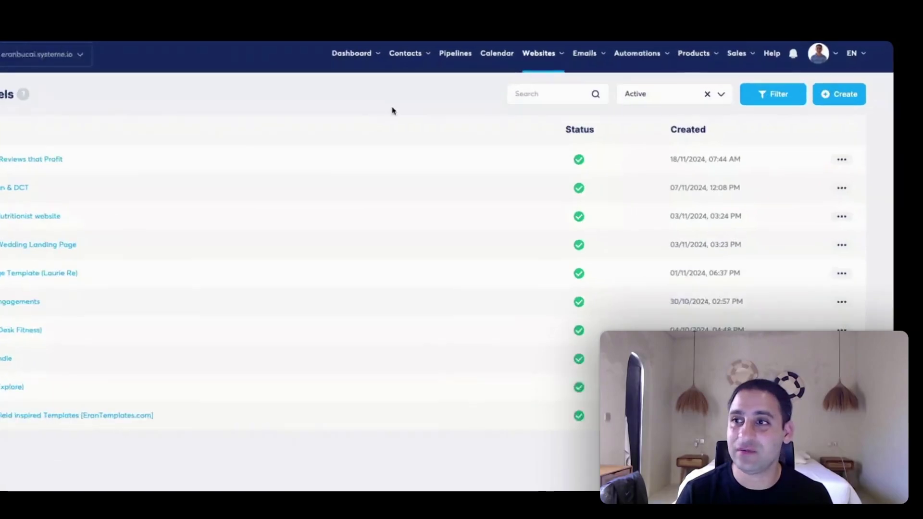
{"action": "left_click", "coordinate": [820, 113]}
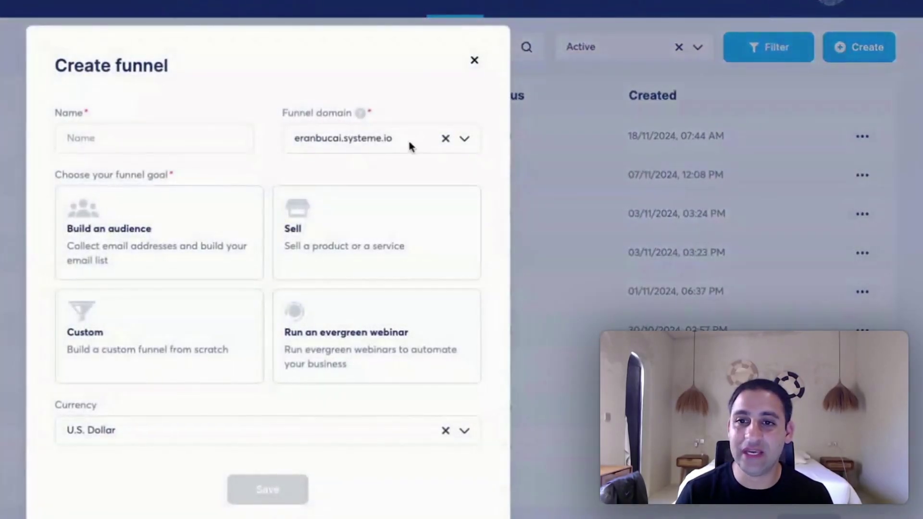
{"action": "left_click", "coordinate": [179, 135]}
{"action": "type", "text": "New Funnel I am building"}
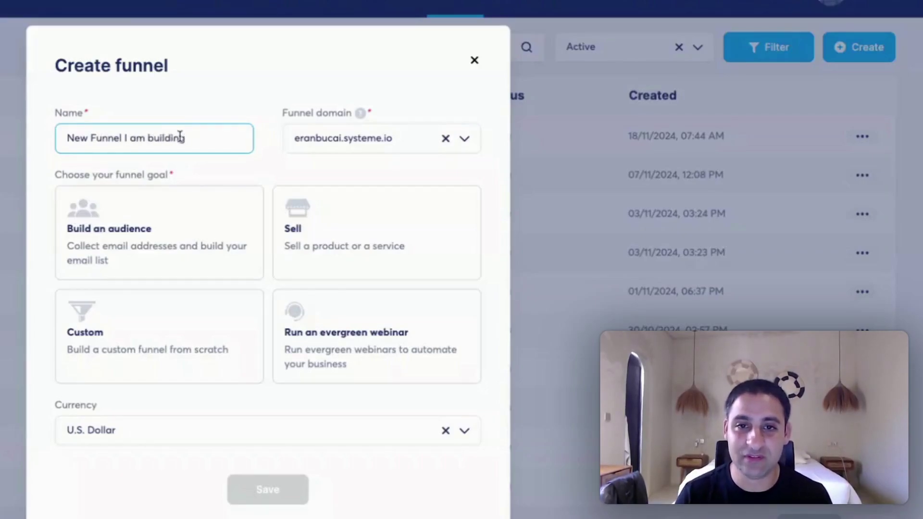
{"action": "left_click", "coordinate": [464, 139]}
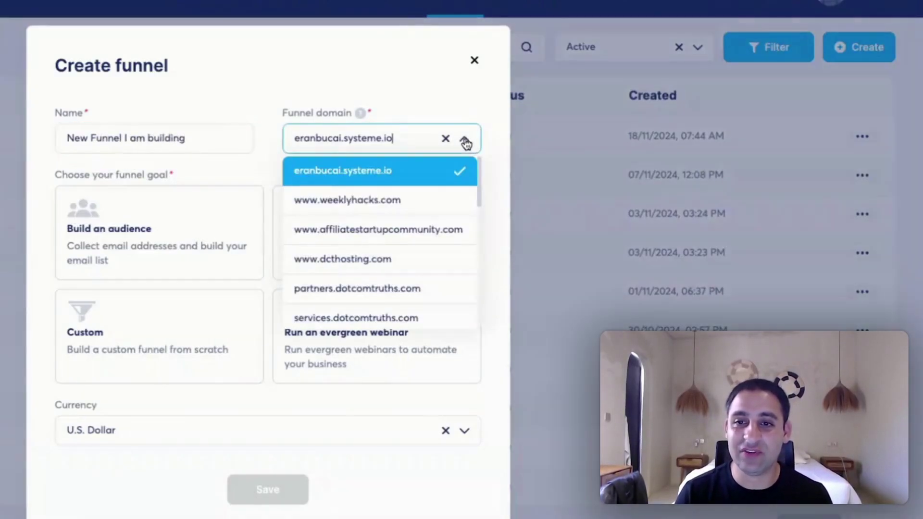
{"action": "scroll", "coordinate": [414, 200], "scroll_direction": "down", "scroll_amount": 3}
{"action": "scroll", "coordinate": [415, 200], "scroll_direction": "down", "scroll_amount": 5}
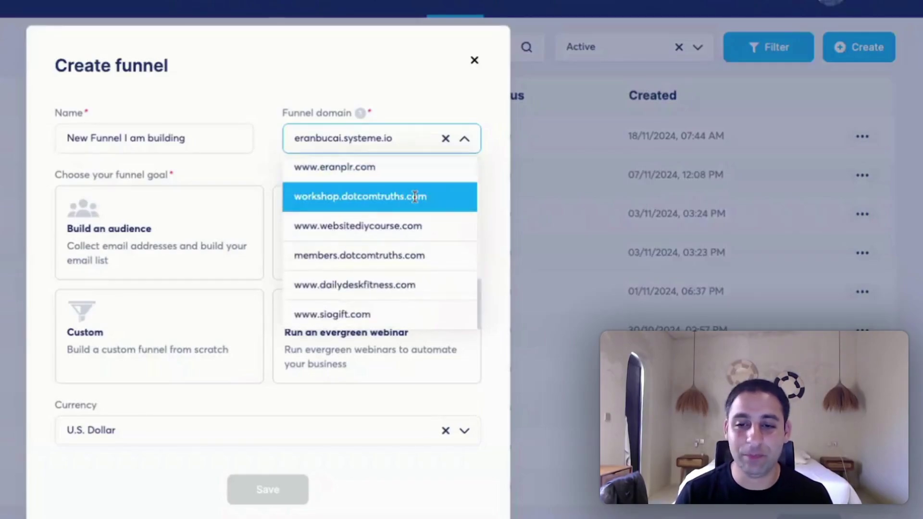
{"action": "left_click", "coordinate": [408, 314]}
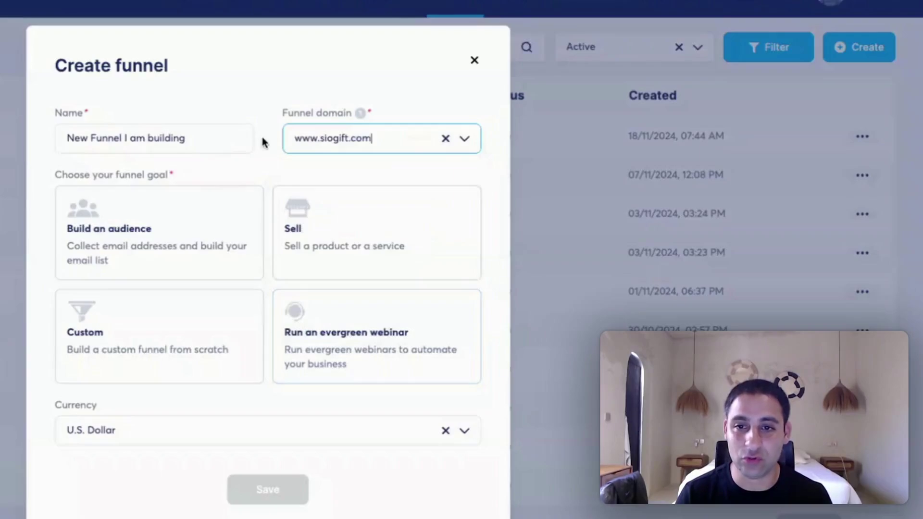
{"action": "left_click", "coordinate": [199, 316]}
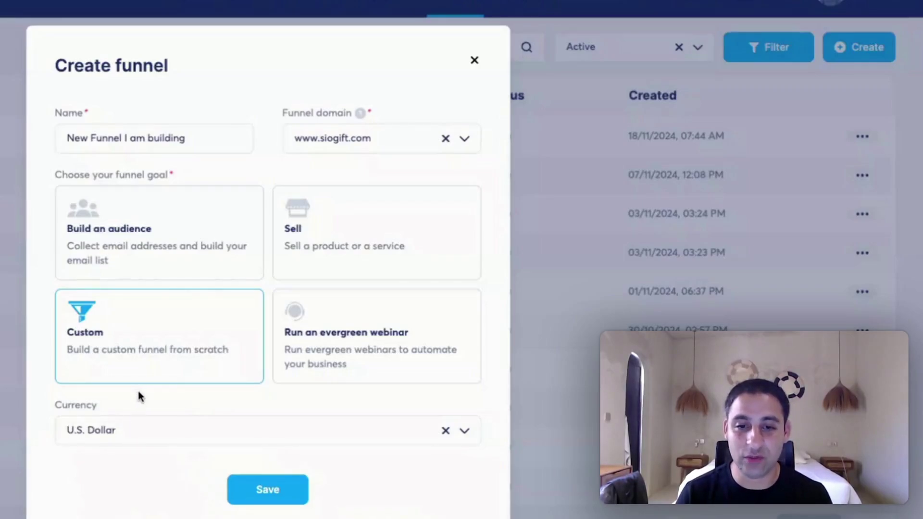
{"action": "left_click", "coordinate": [278, 495]}
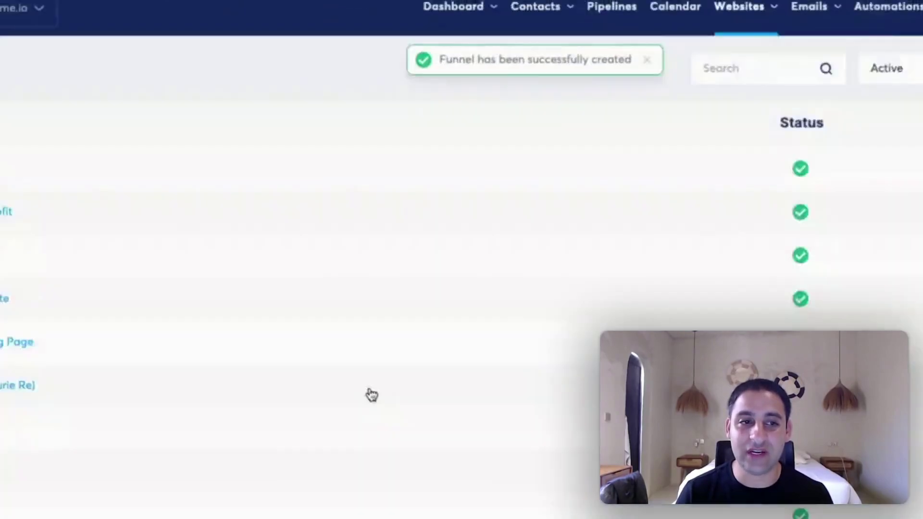
Check the new funnel, then search 'amy' and reopen Amy Porterfield inspired Templates
{"action": "left_click", "coordinate": [190, 207]}
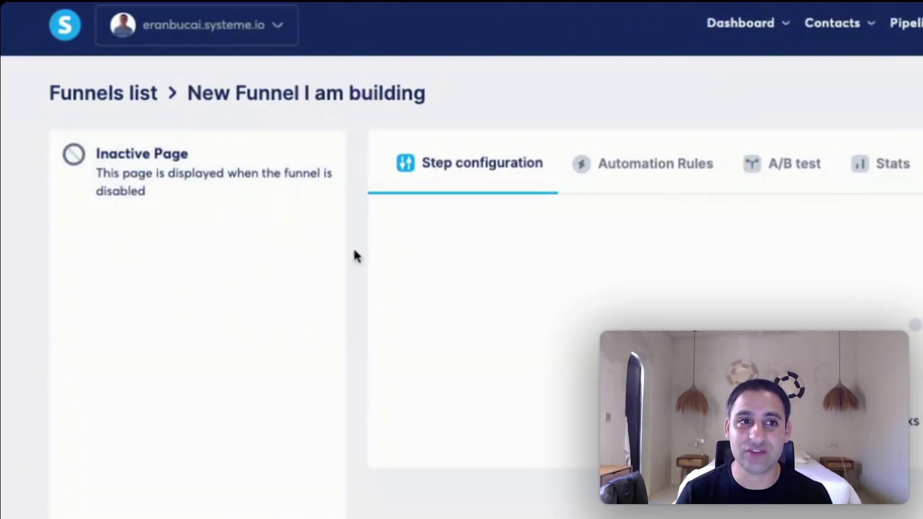
{"action": "left_click", "coordinate": [113, 101]}
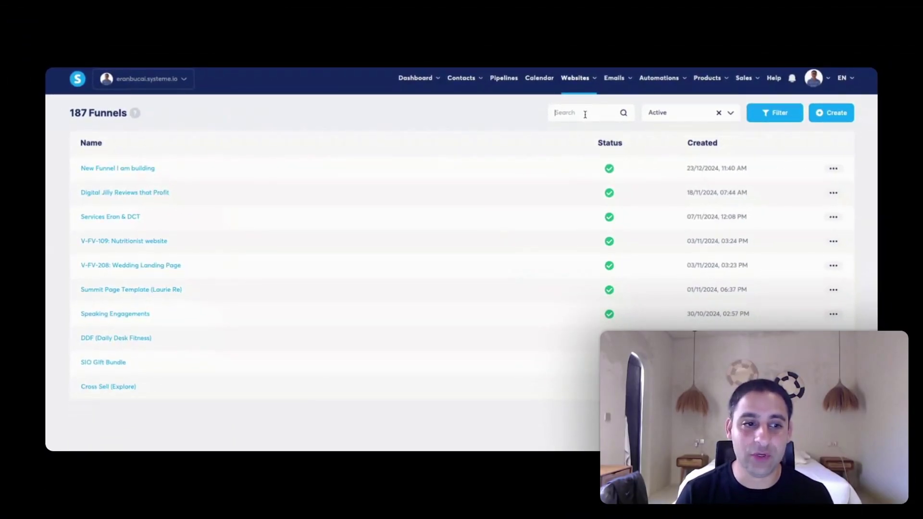
{"action": "type", "text": "amy"}
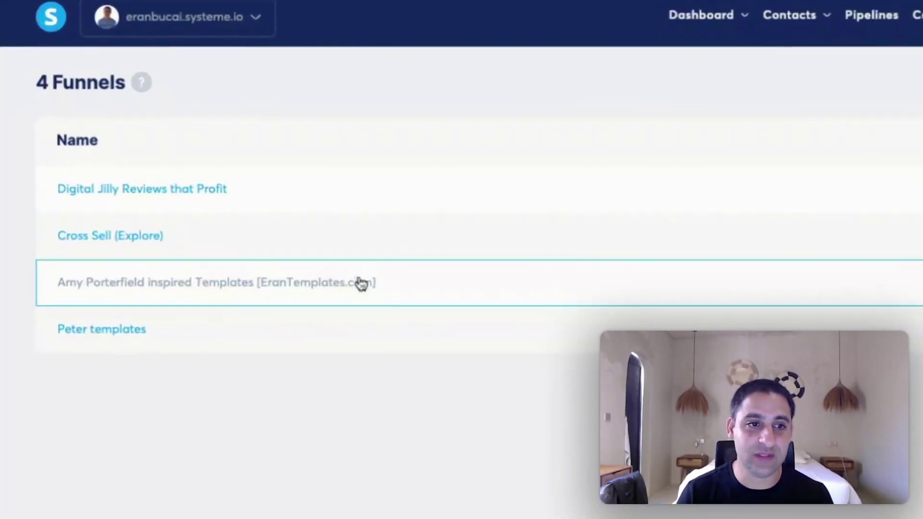
{"action": "left_click", "coordinate": [285, 291]}
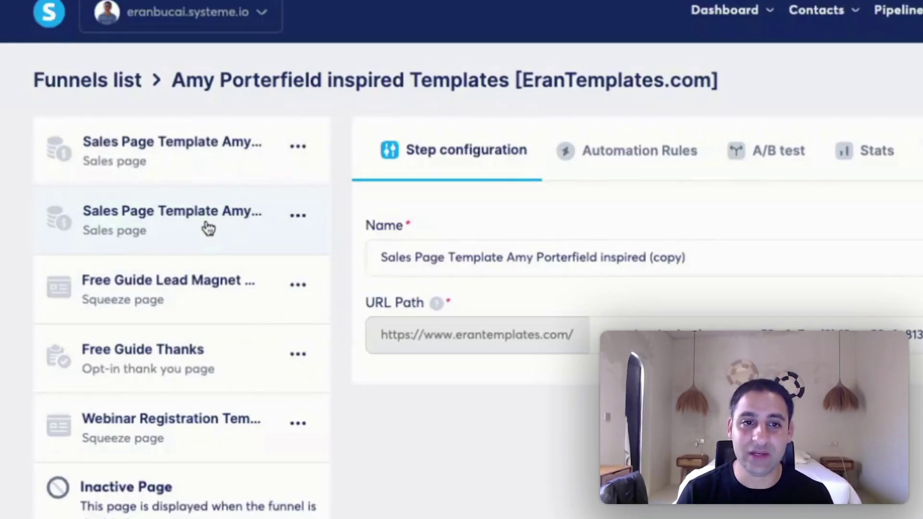
Choose Move for the second sales page step and browse the destination funnel list
{"action": "mouse_move", "coordinate": [297, 220]}
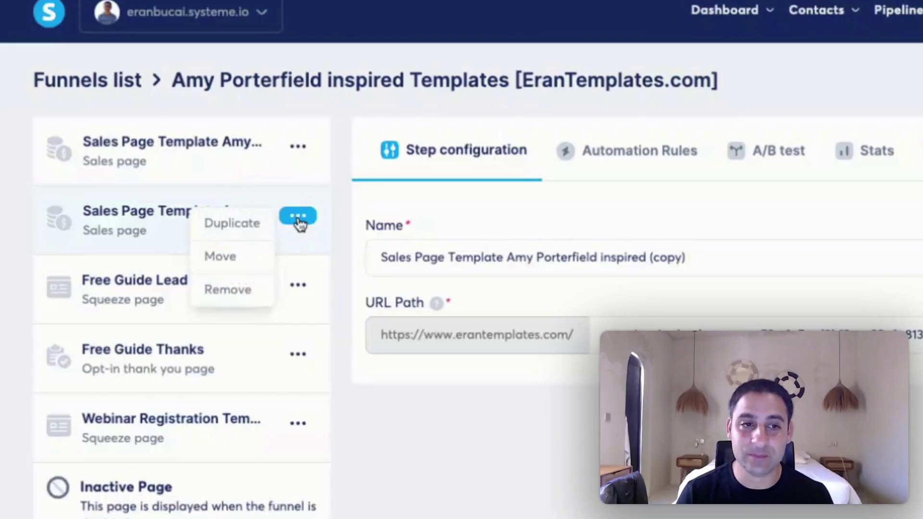
{"action": "left_click", "coordinate": [236, 260]}
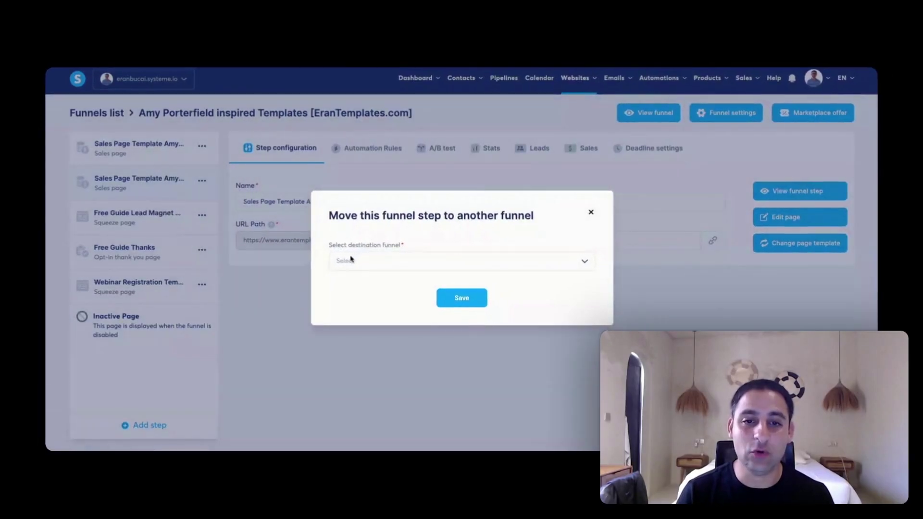
{"action": "left_click", "coordinate": [351, 260]}
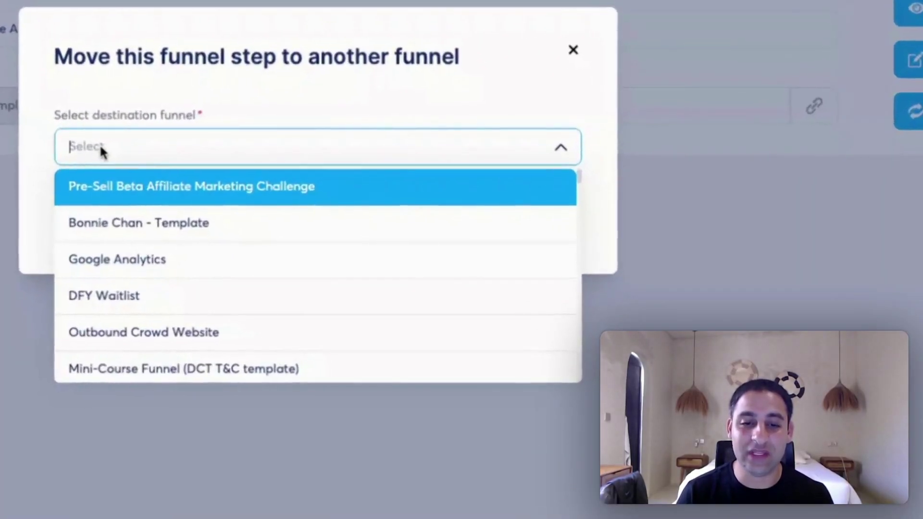
{"action": "scroll", "coordinate": [365, 293], "scroll_direction": "down", "scroll_amount": 2}
{"action": "scroll", "coordinate": [123, 211], "scroll_direction": "down", "scroll_amount": 10}
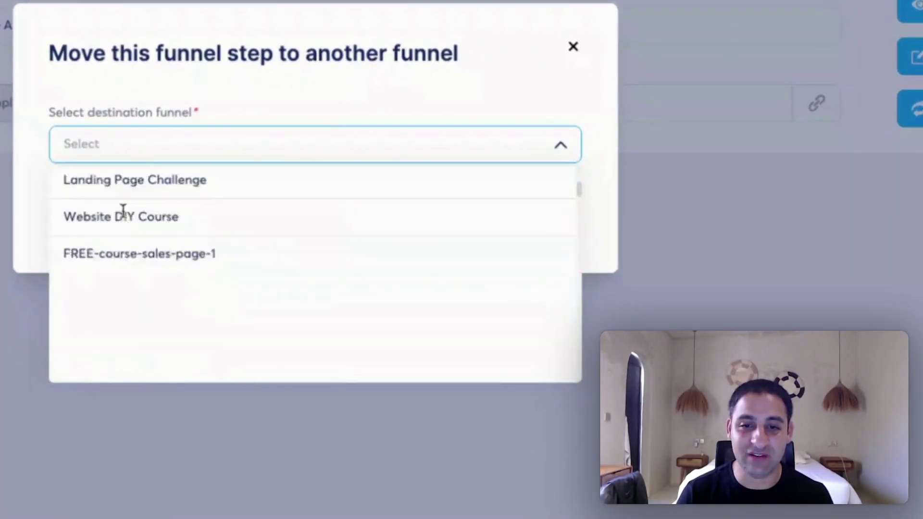
{"action": "scroll", "coordinate": [123, 210], "scroll_direction": "up", "scroll_amount": 5}
{"action": "scroll", "coordinate": [111, 192], "scroll_direction": "up", "scroll_amount": 5}
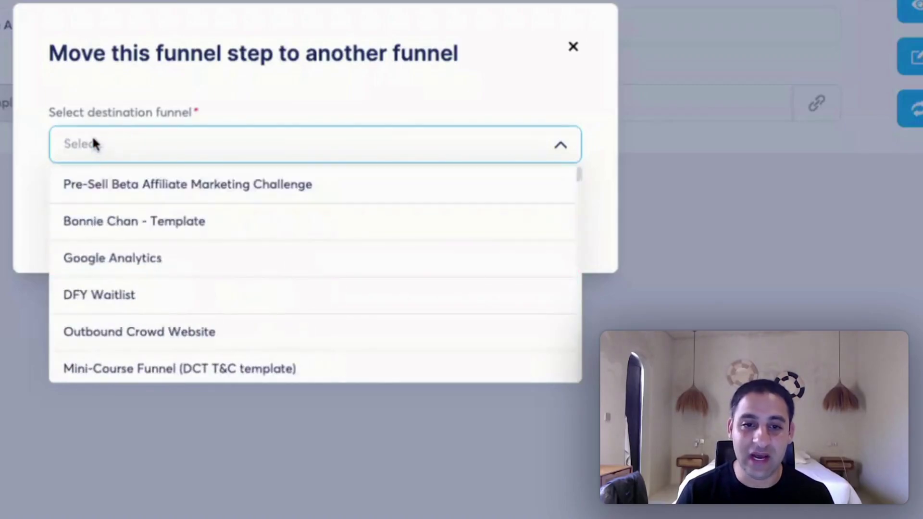
Search 'new', pick New Funnel I am building as destination, and move the step
{"action": "left_click", "coordinate": [94, 144]}
{"action": "type", "text": "funnel"}
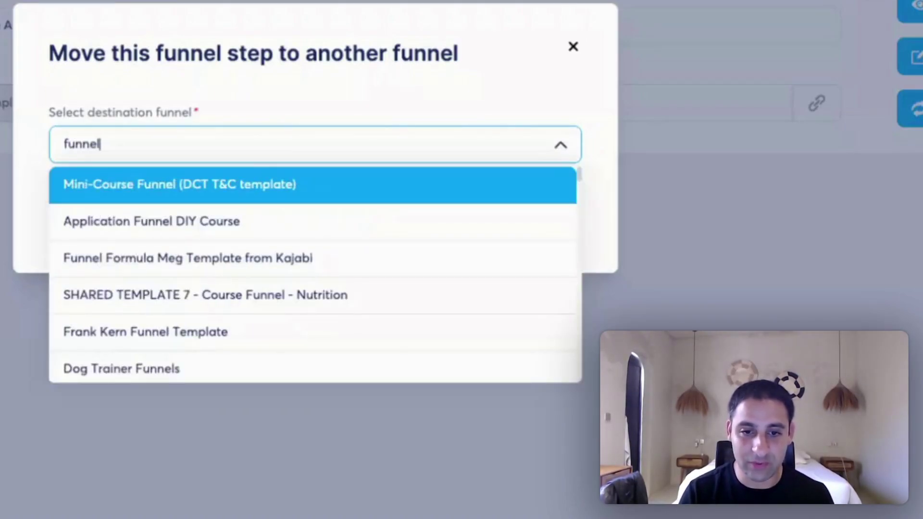
{"action": "key", "text": "BackSpace"}
{"action": "key", "text": "BackSpace"}
{"action": "key", "text": "BackSpace"}
{"action": "key", "text": "BackSpace"}
{"action": "key", "text": "BackSpace"}
{"action": "key", "text": "BackSpace"}
{"action": "type", "text": "new"}
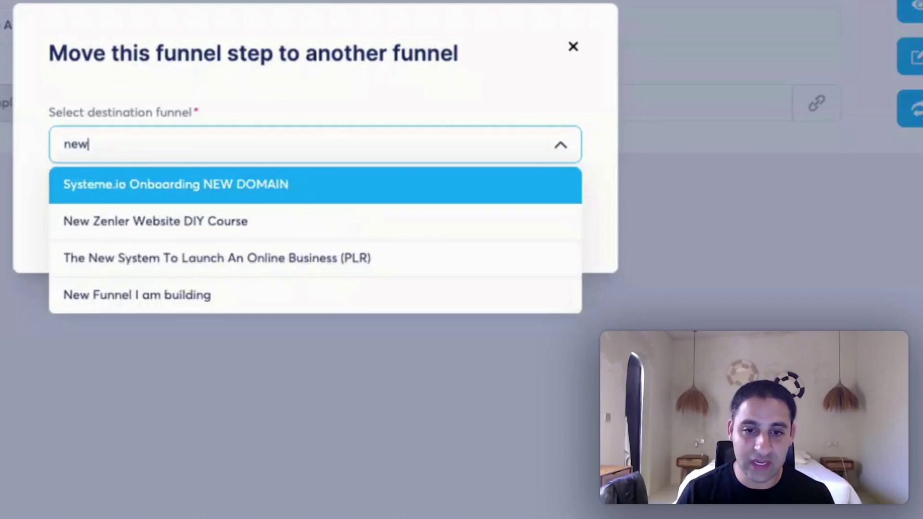
{"action": "left_click", "coordinate": [234, 296]}
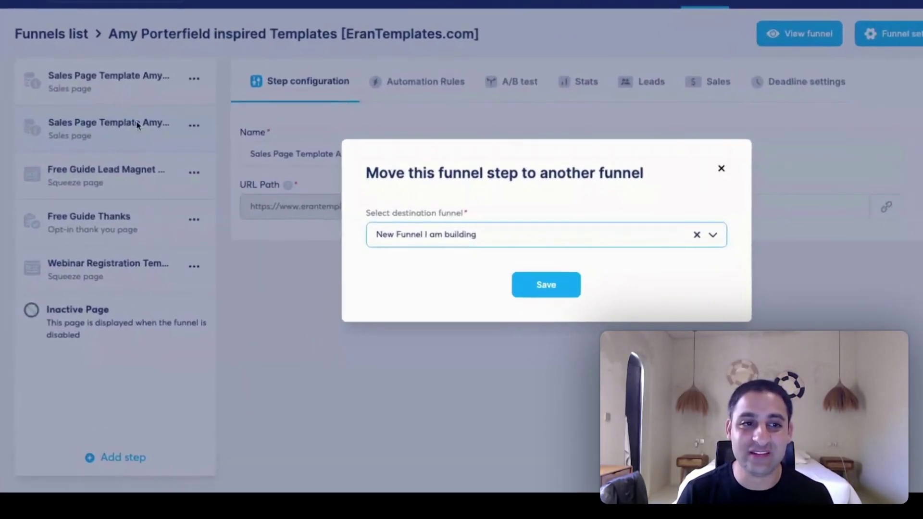
{"action": "left_click", "coordinate": [554, 283]}
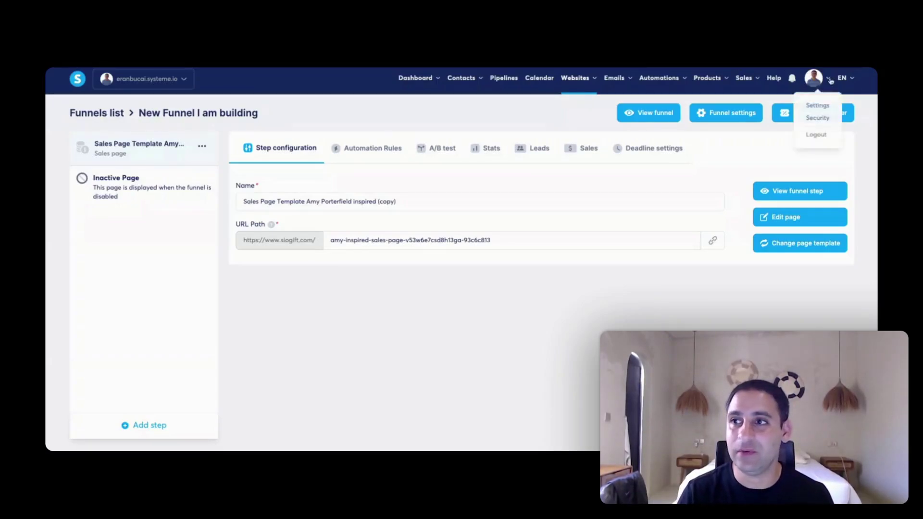
Bring up the account avatar menu to reach Settings > My plan
{"action": "mouse_move", "coordinate": [822, 82]}
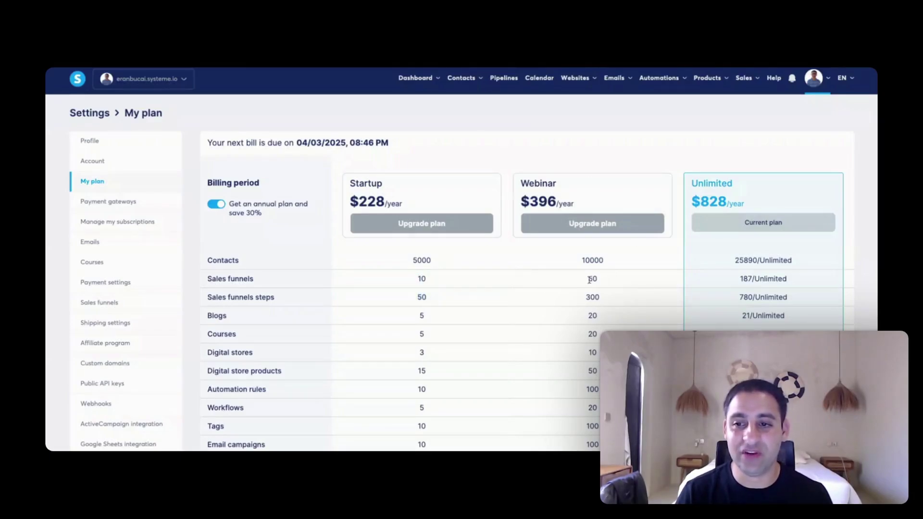
Highlight the 300 sales funnel steps and 187/Unlimited sales funnels plan limits
{"action": "left_click_drag", "start_coordinate": [582, 302], "coordinate": [608, 302]}
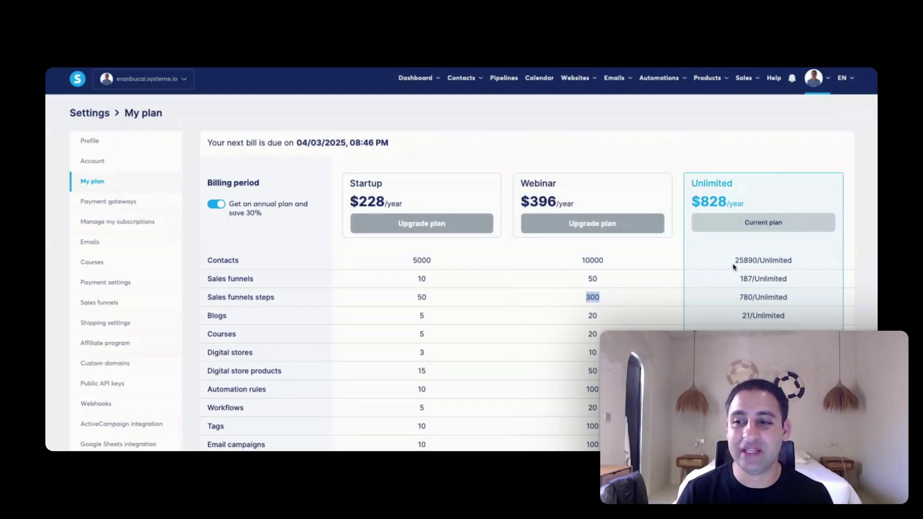
{"action": "left_click_drag", "start_coordinate": [735, 280], "coordinate": [785, 279]}
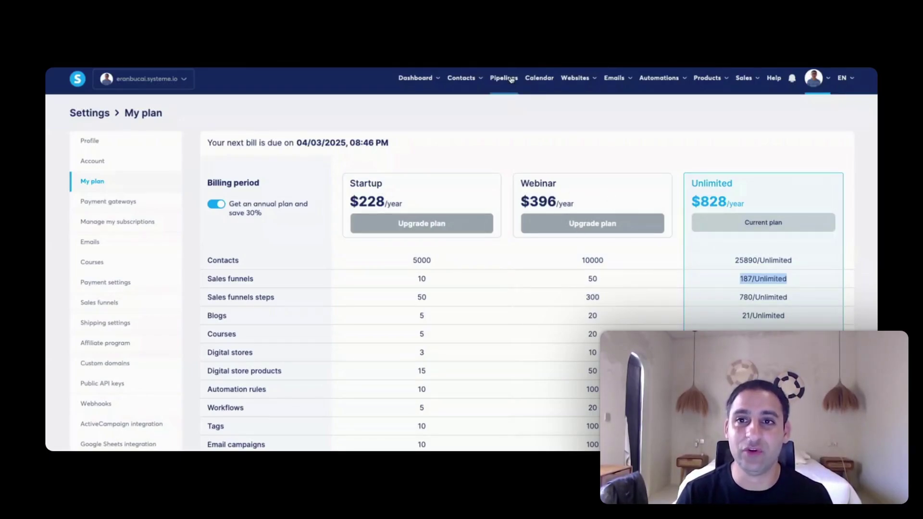
{"action": "mouse_move", "coordinate": [577, 80]}
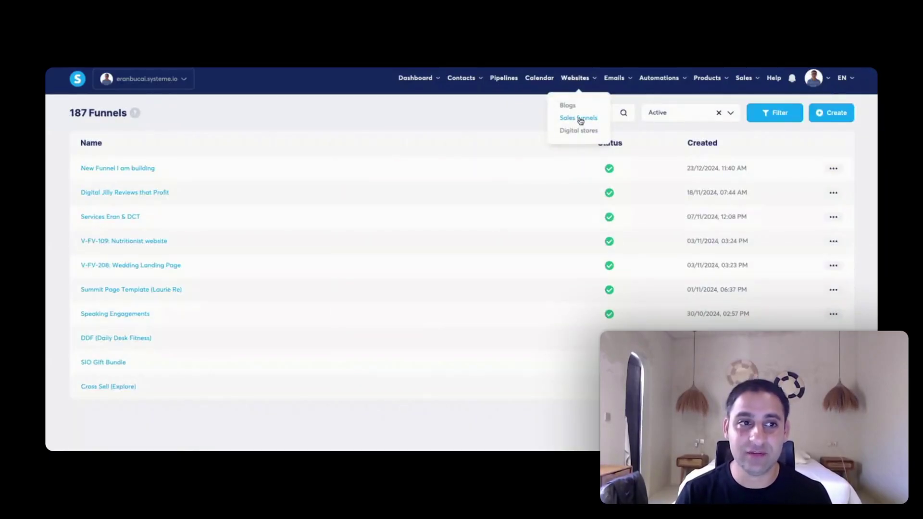
Search funnels for 'amy', open Amy Porterfield inspired Templates, return and search 'amy' again
{"action": "left_click", "coordinate": [595, 111]}
{"action": "type", "text": "amy"}
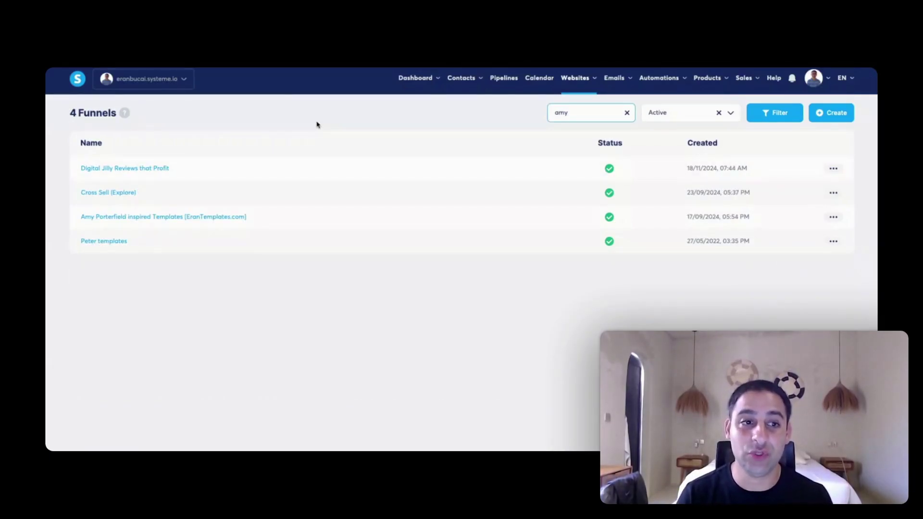
{"action": "left_click", "coordinate": [206, 217]}
{"action": "left_click", "coordinate": [203, 216]}
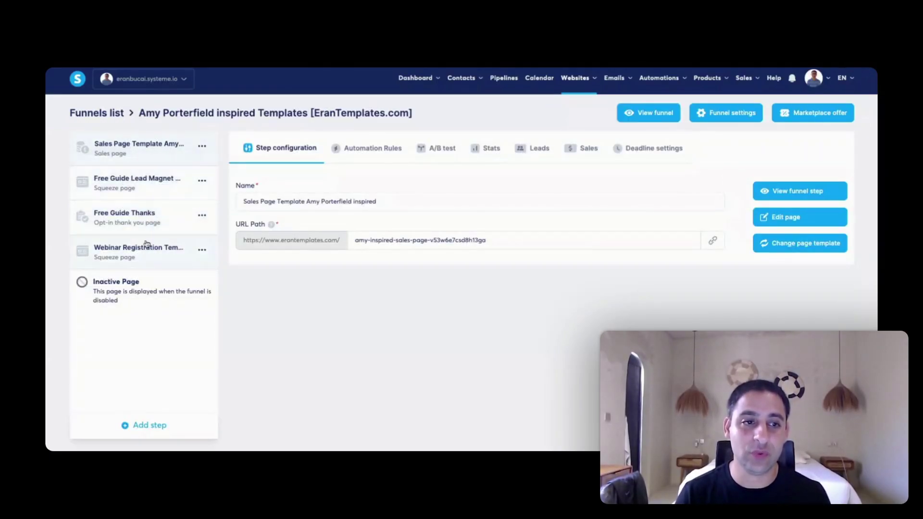
{"action": "left_click", "coordinate": [99, 115]}
{"action": "left_click", "coordinate": [580, 119]}
{"action": "type", "text": "amy"}
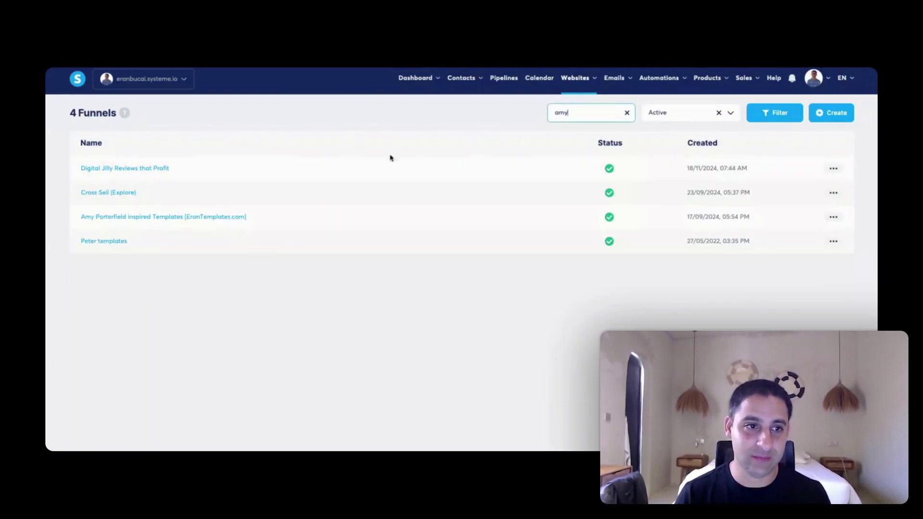
{"action": "left_click", "coordinate": [195, 217]}
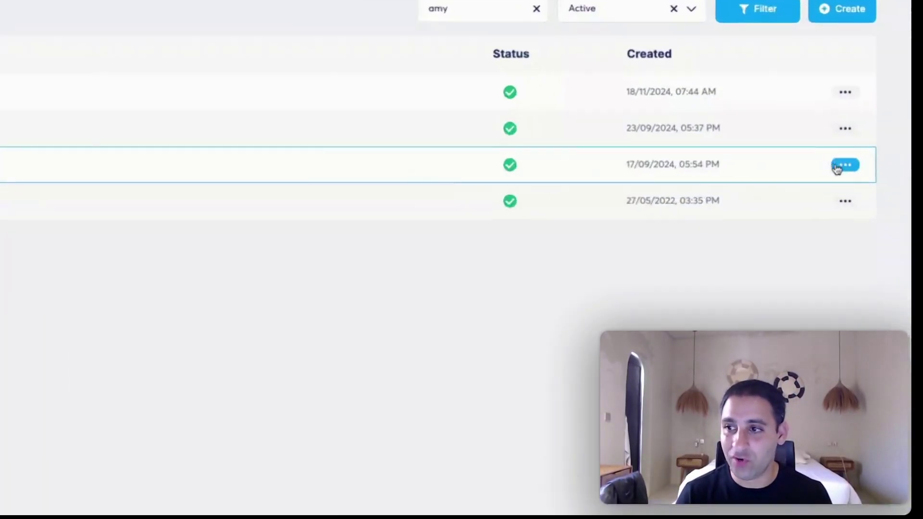
Duplicate the Amy Porterfield inspired Templates funnel as 'New funnel I am building demo 2'
{"action": "left_click", "coordinate": [832, 217]}
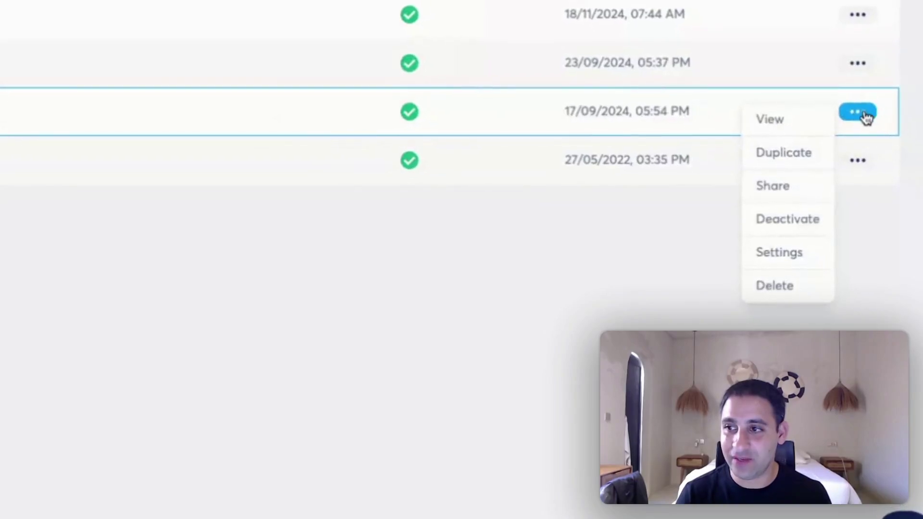
{"action": "left_click", "coordinate": [788, 152]}
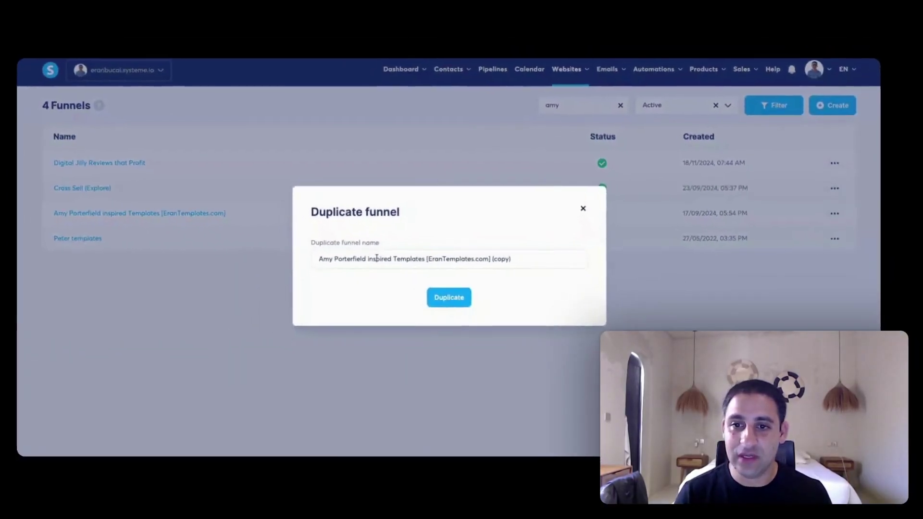
{"action": "triple_click", "coordinate": [421, 261]}
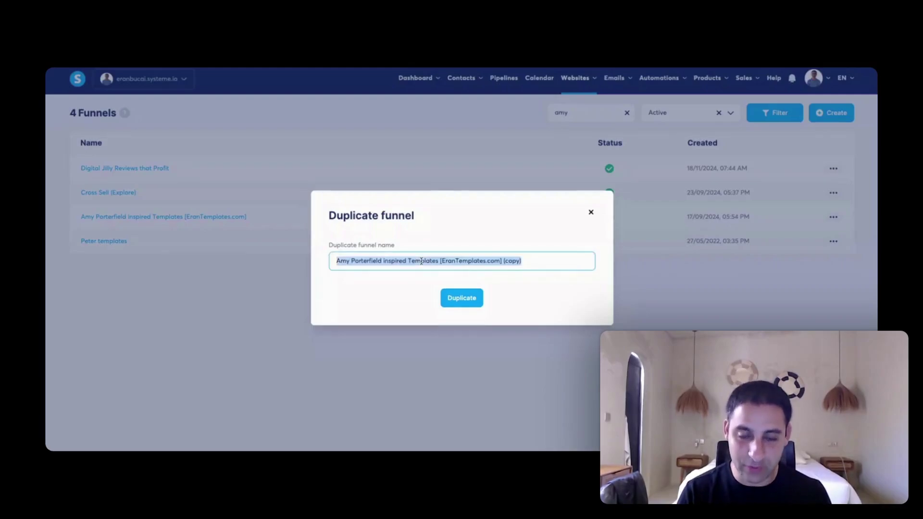
{"action": "type", "text": "New funnel I am building demo 2"}
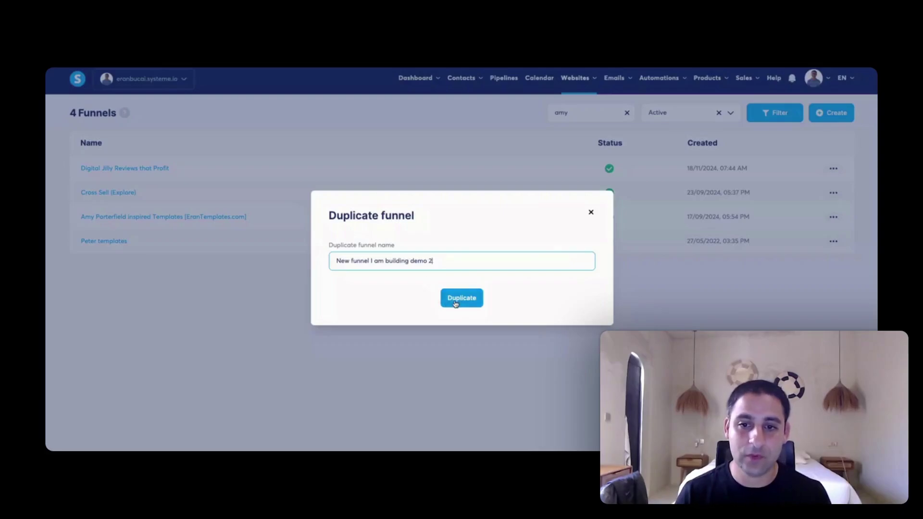
{"action": "left_click", "coordinate": [456, 299]}
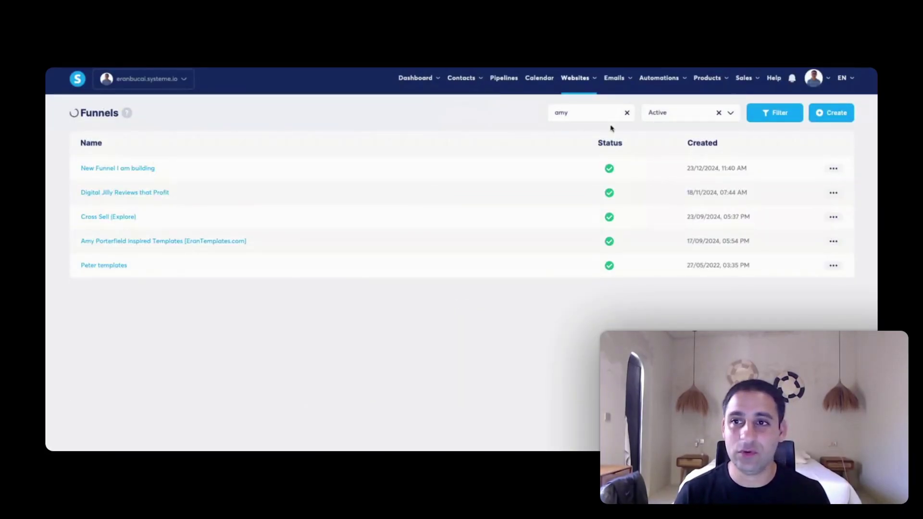
Clear the 'amy' filter to list all 188 funnels, then open the new funnel entries
{"action": "left_click", "coordinate": [627, 114]}
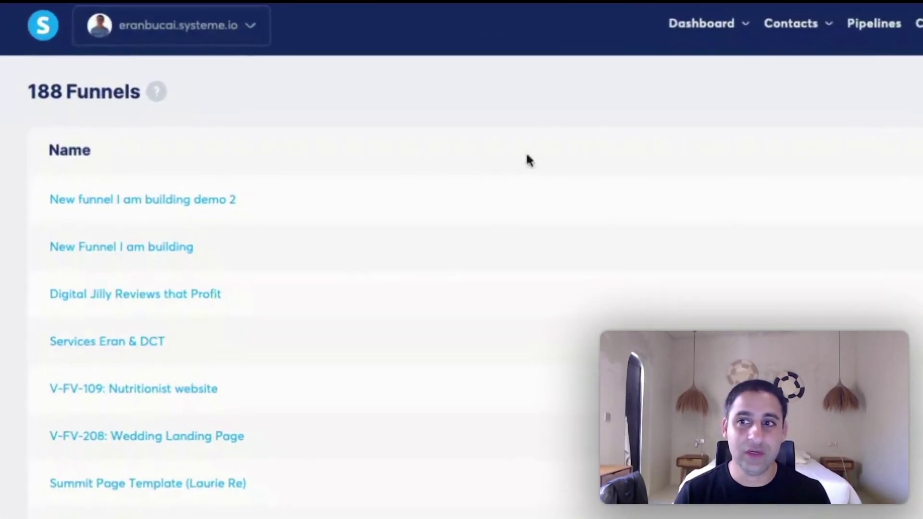
{"action": "left_click", "coordinate": [154, 207]}
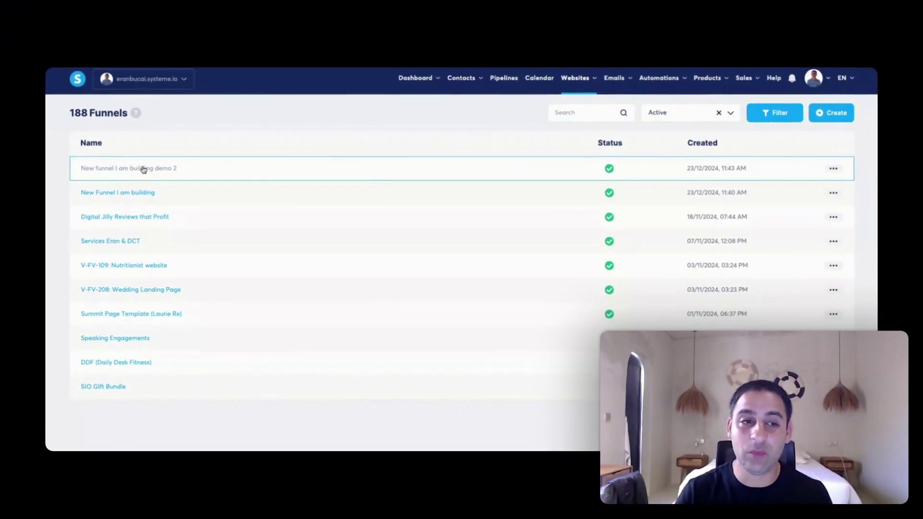
{"action": "left_click", "coordinate": [144, 195]}
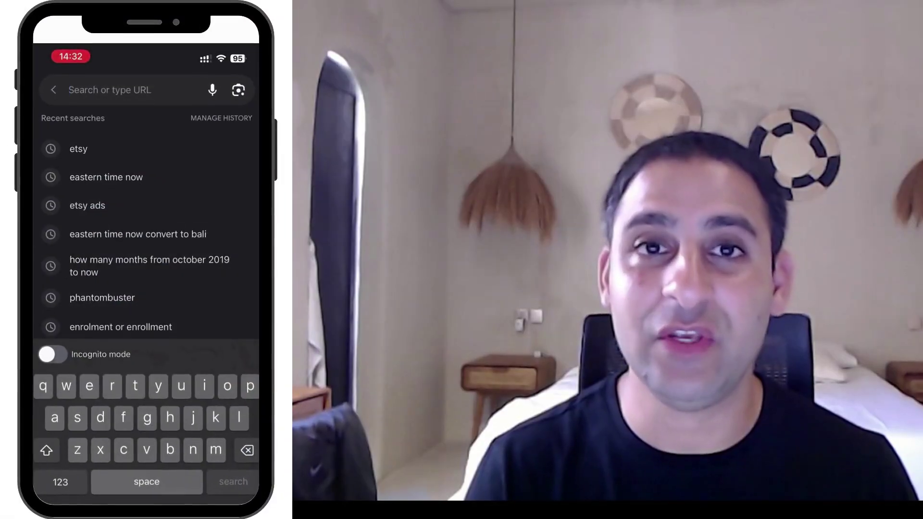
Enter the address eran.link/197/bonus in the phone browser's address bar
{"action": "type", "text": "link/1"}
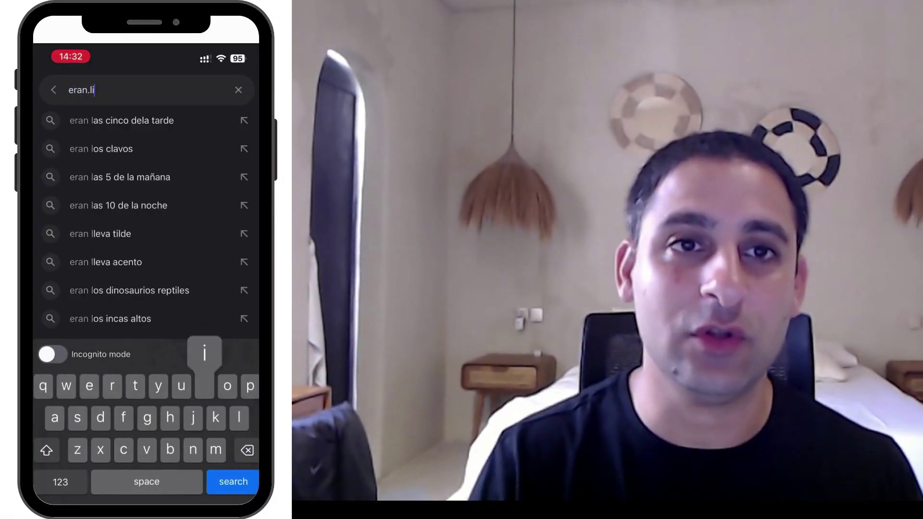
{"action": "type", "text": "97/bonus"}
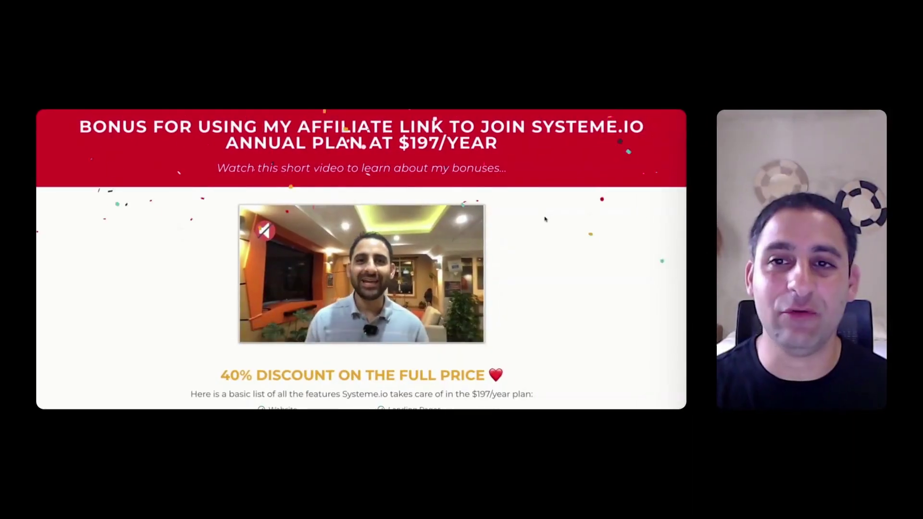
{"action": "scroll", "coordinate": [694, 137], "scroll_direction": "down", "scroll_amount": 1}
{"action": "scroll", "coordinate": [544, 219], "scroll_direction": "down", "scroll_amount": 5}
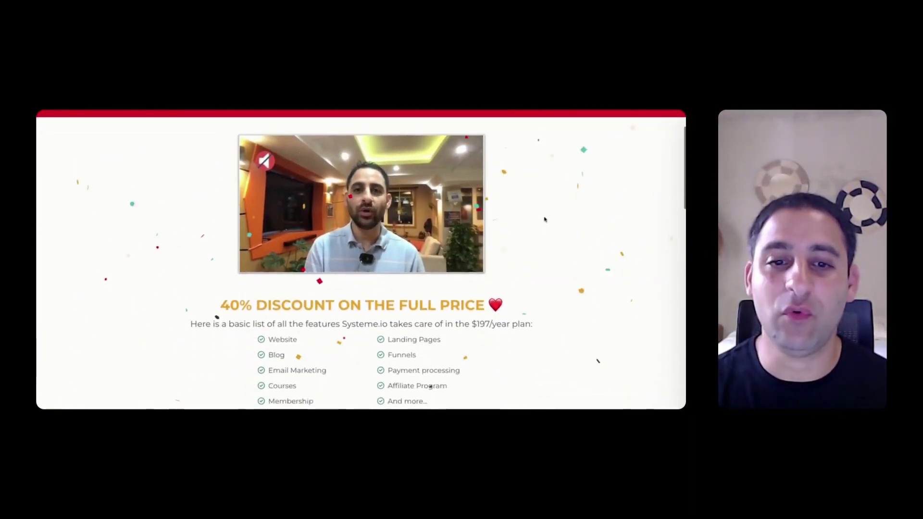
{"action": "scroll", "coordinate": [544, 219], "scroll_direction": "down", "scroll_amount": 6}
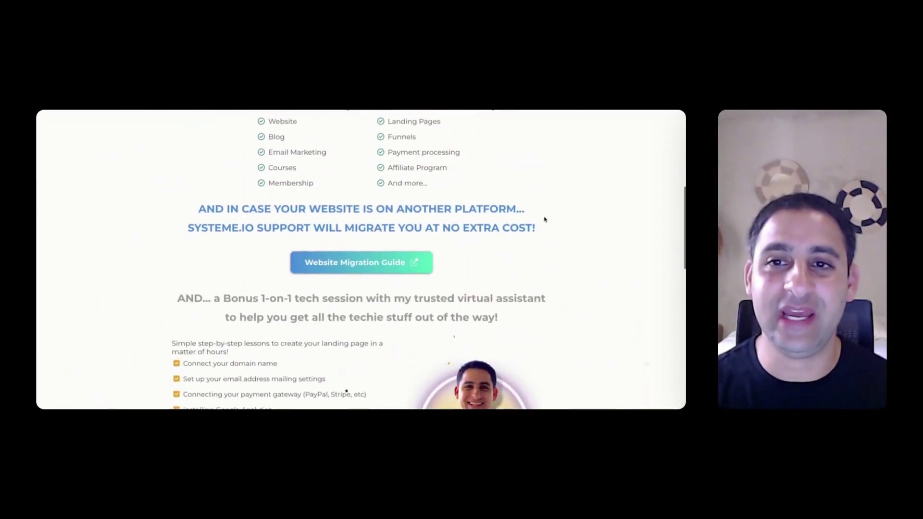
{"action": "scroll", "coordinate": [545, 219], "scroll_direction": "down", "scroll_amount": 6}
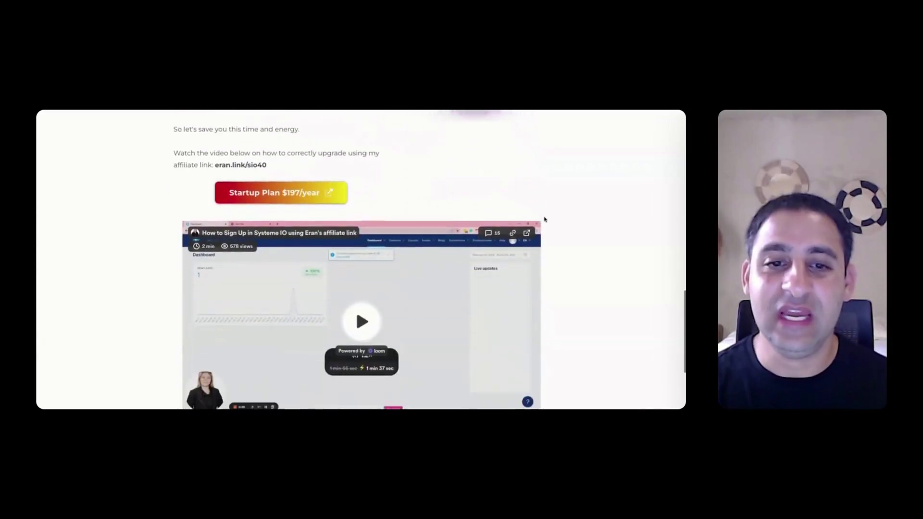
{"action": "scroll", "coordinate": [544, 219], "scroll_direction": "up", "scroll_amount": 11}
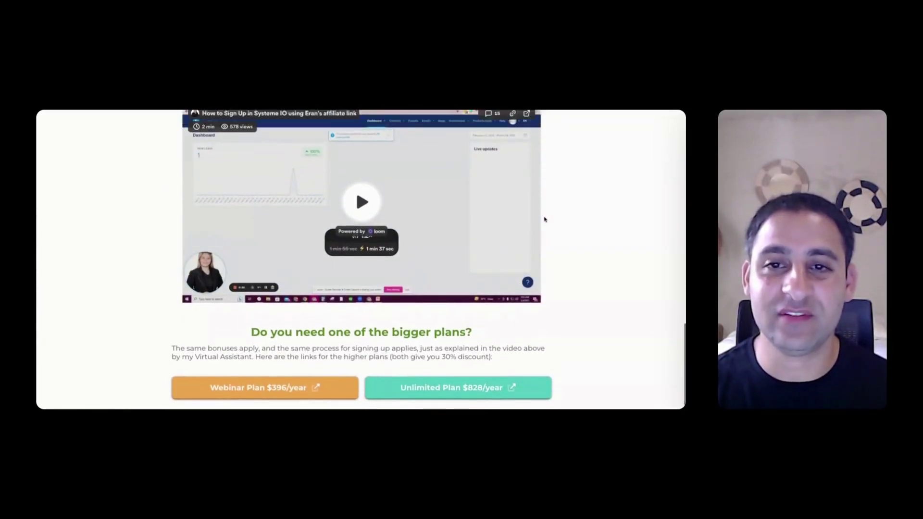
{"action": "scroll", "coordinate": [544, 219], "scroll_direction": "up", "scroll_amount": 5}
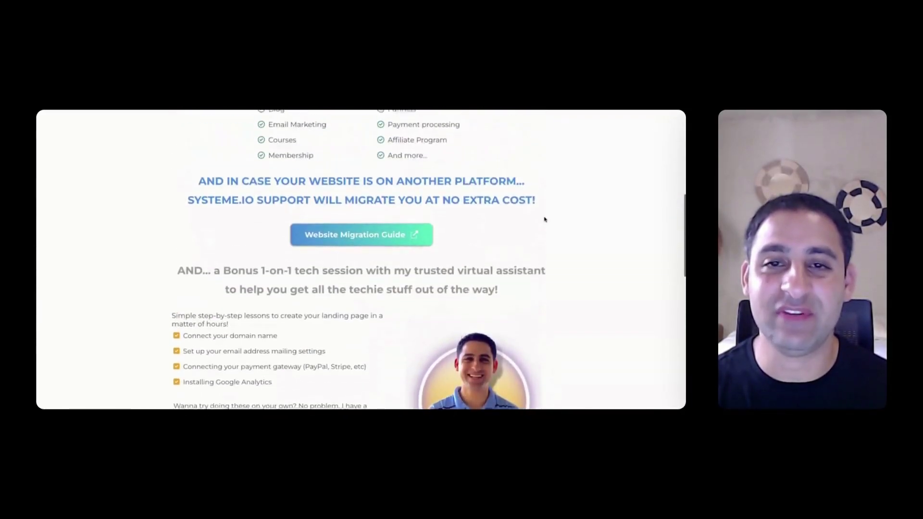
{"action": "scroll", "coordinate": [545, 219], "scroll_direction": "down", "scroll_amount": 7}
{"action": "scroll", "coordinate": [544, 219], "scroll_direction": "down", "scroll_amount": 5}
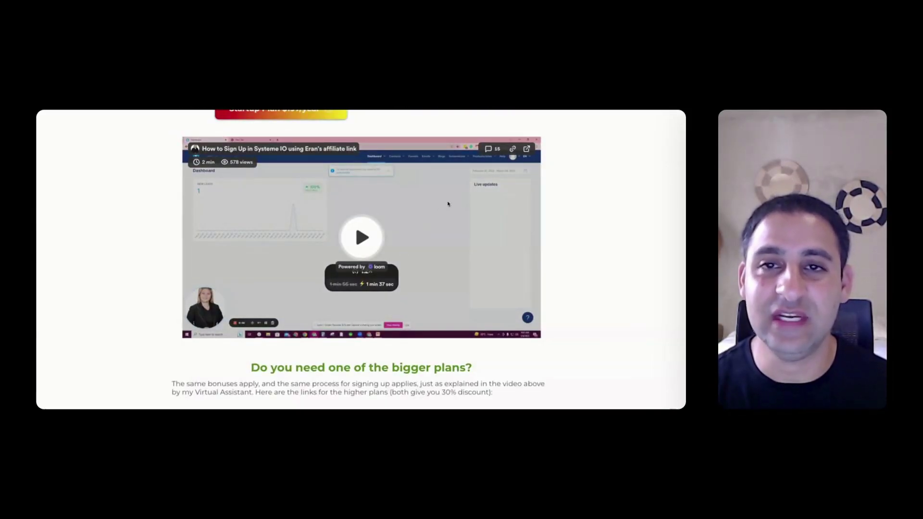
{"action": "scroll", "coordinate": [447, 204], "scroll_direction": "up", "scroll_amount": 5}
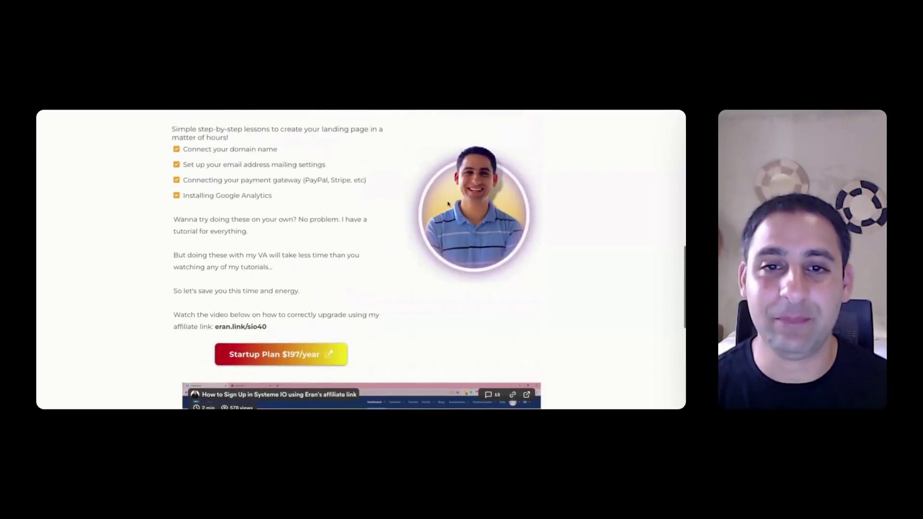
{"action": "scroll", "coordinate": [447, 203], "scroll_direction": "up", "scroll_amount": 5}
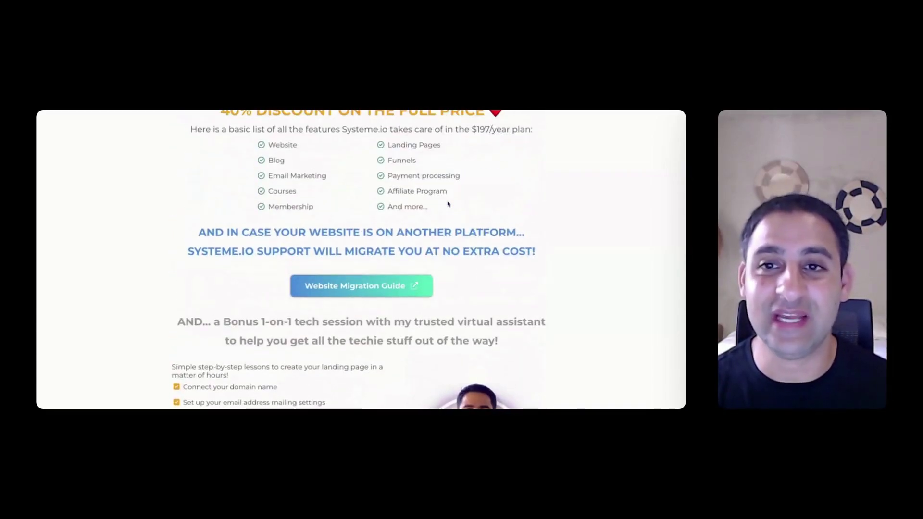
{"action": "scroll", "coordinate": [447, 203], "scroll_direction": "down", "scroll_amount": 10}
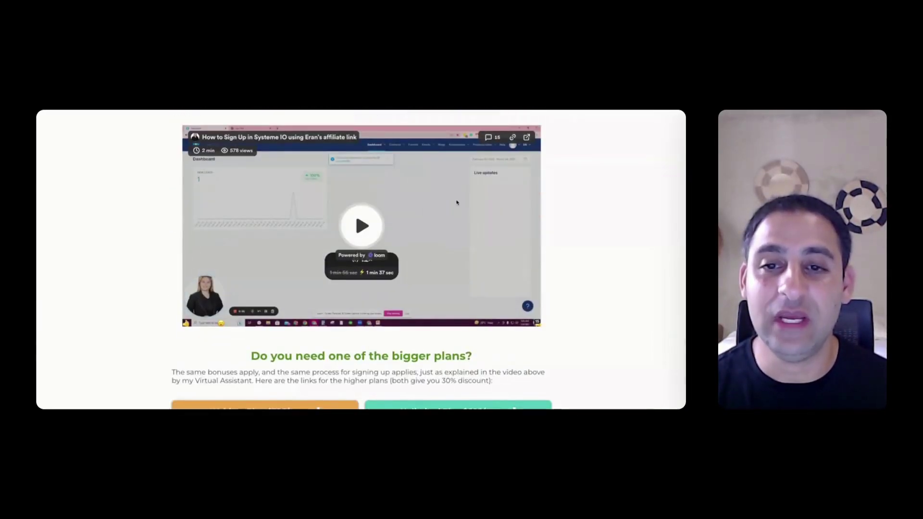
{"action": "scroll", "coordinate": [463, 201], "scroll_direction": "up", "scroll_amount": 11}
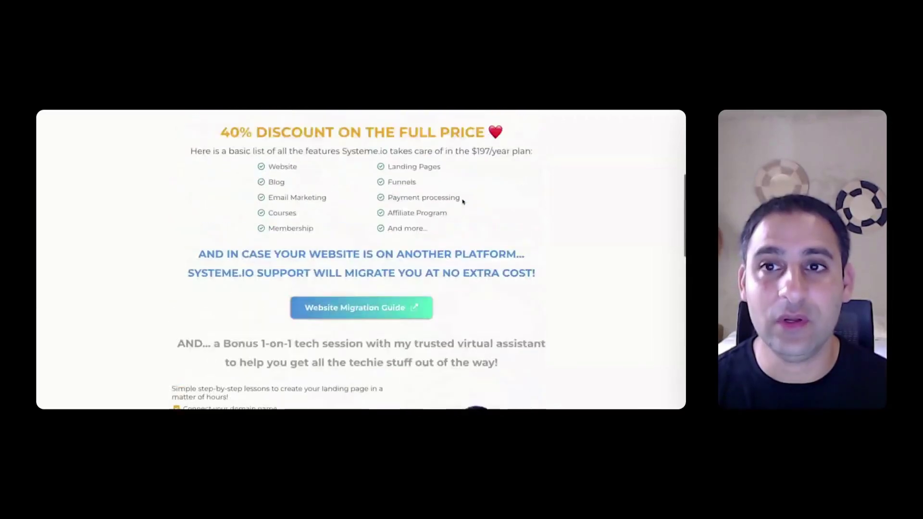
{"action": "scroll", "coordinate": [462, 202], "scroll_direction": "up", "scroll_amount": 2}
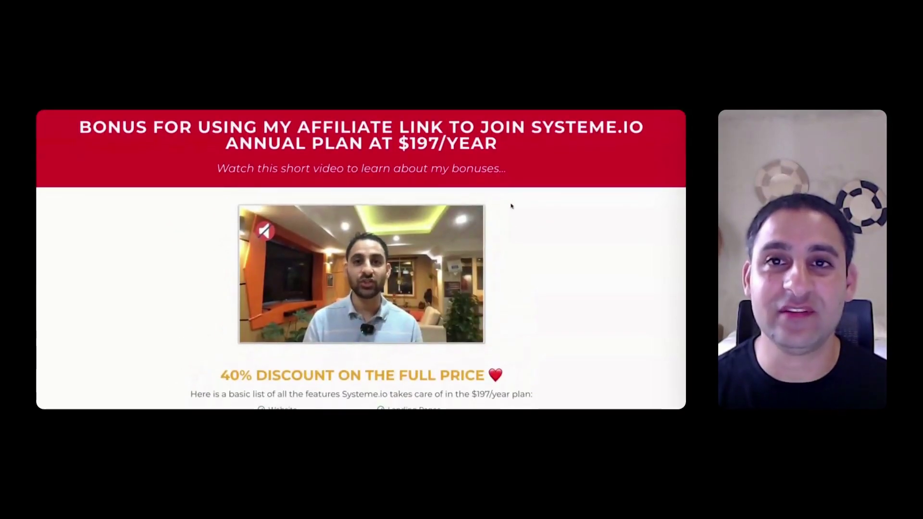